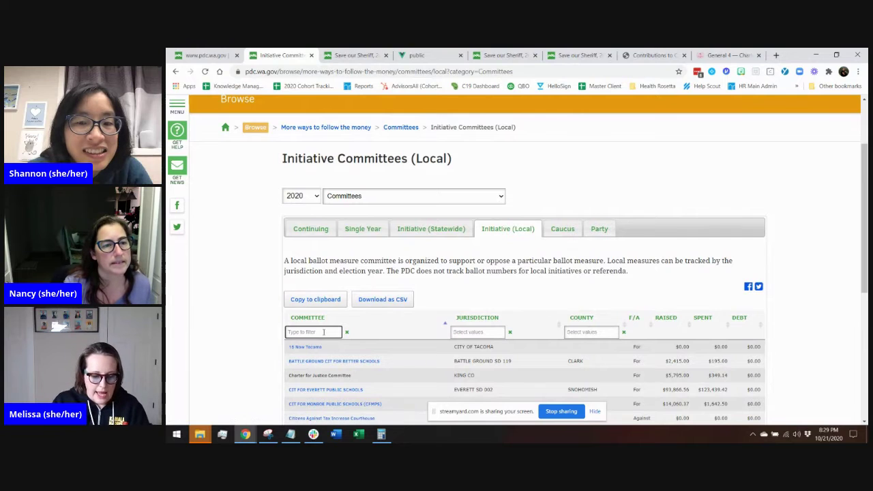
- Filter the 2020 local initiative committees by "save" and review the overview page of the Save our Sheriff committee
{"action": "type", "text": "save"}
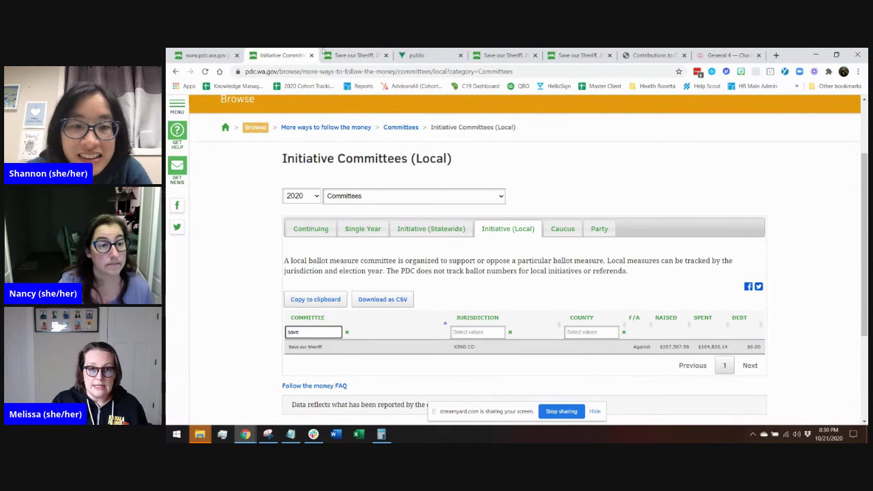
{"action": "left_click", "coordinate": [339, 52]}
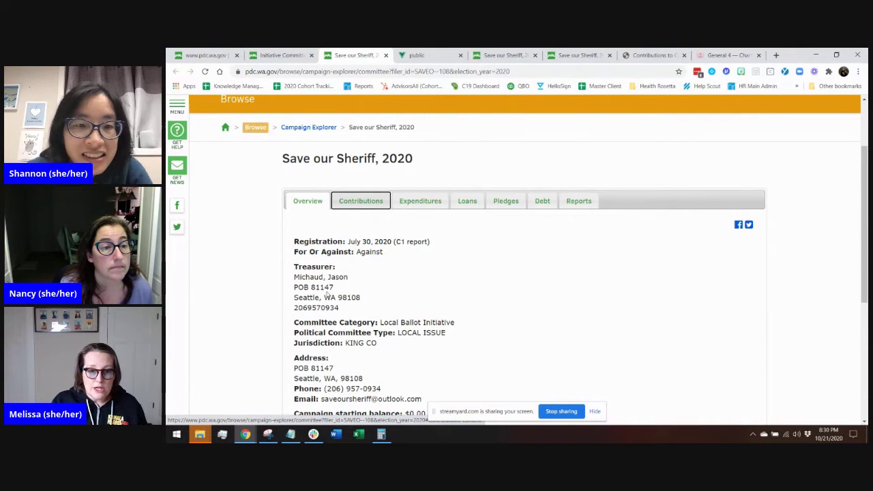
{"action": "scroll", "coordinate": [330, 289], "scroll_direction": "down", "scroll_amount": 3}
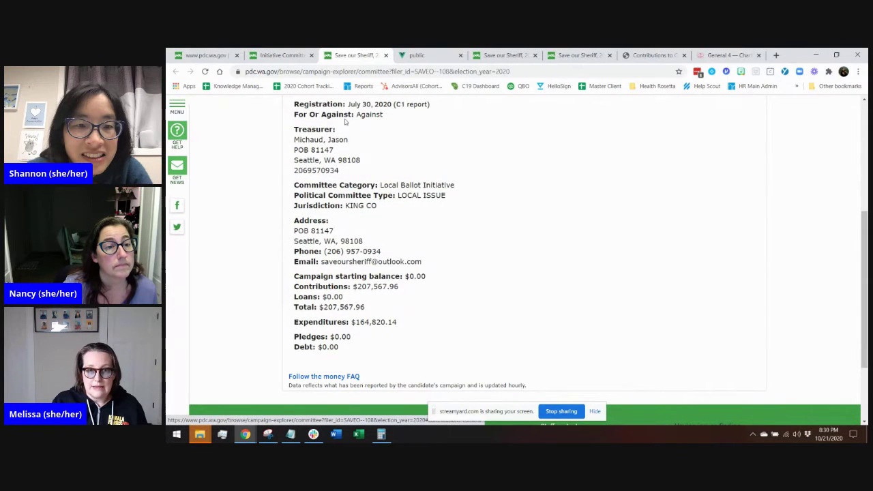
{"action": "scroll", "coordinate": [358, 193], "scroll_direction": "up", "scroll_amount": 4}
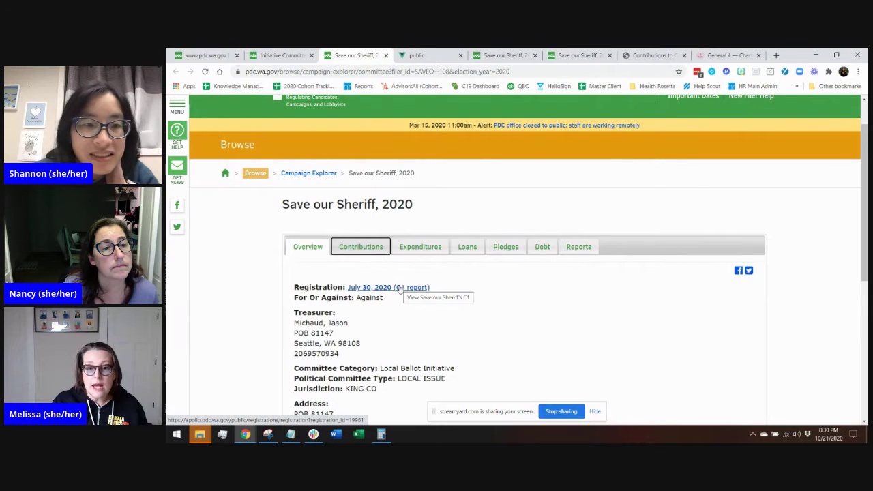
- Open the Save our Sheriff C1 registration report and examine its officers and ballot propositions
{"action": "left_click", "coordinate": [399, 289]}
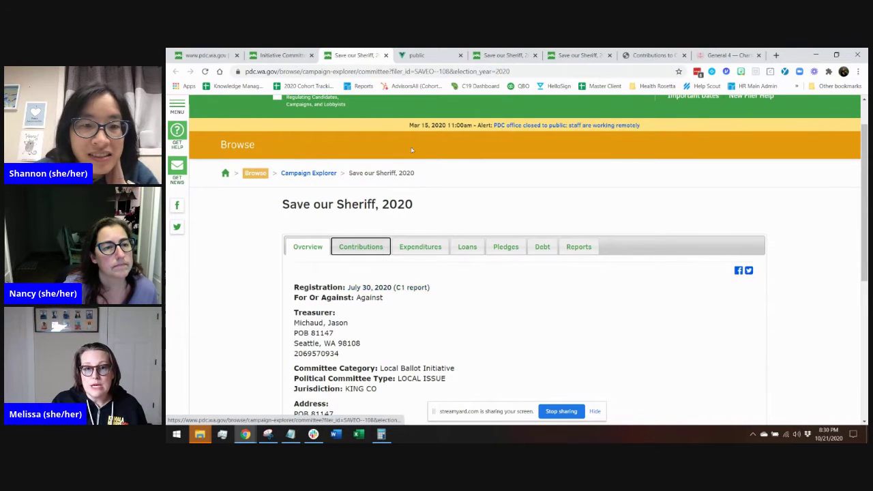
{"action": "scroll", "coordinate": [520, 188], "scroll_direction": "up", "scroll_amount": 2}
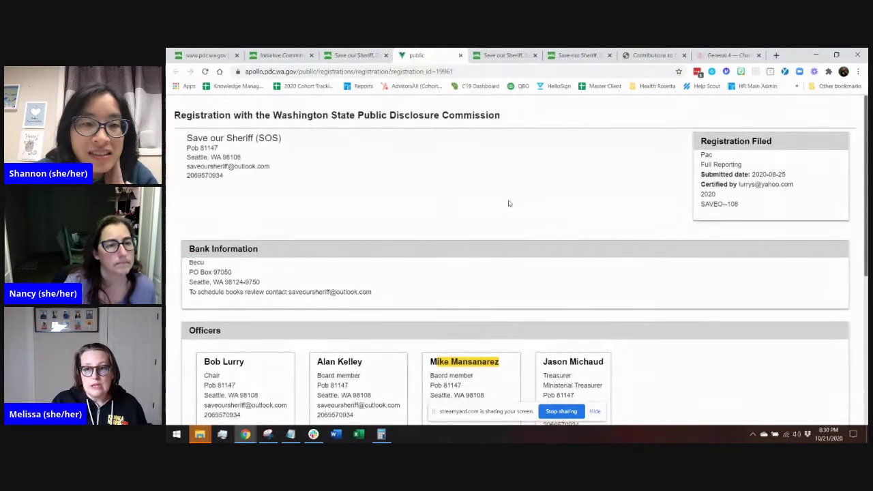
{"action": "scroll", "coordinate": [573, 224], "scroll_direction": "down", "scroll_amount": 2}
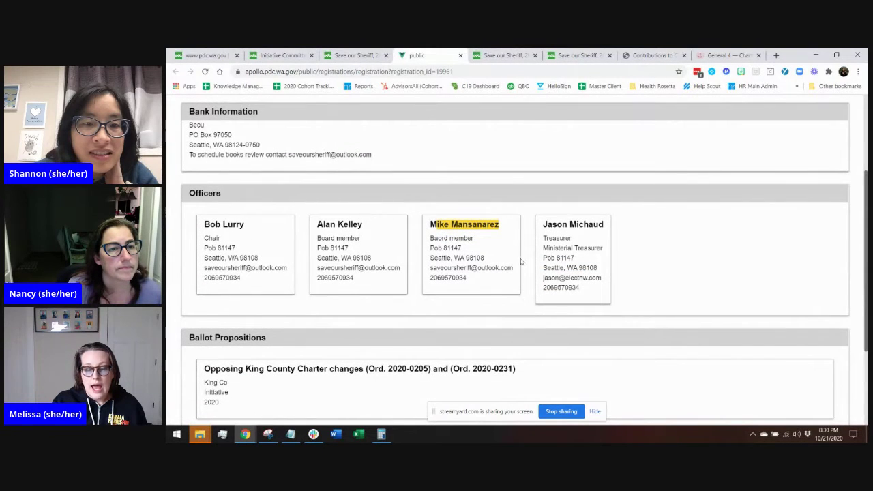
{"action": "left_click", "coordinate": [258, 239]}
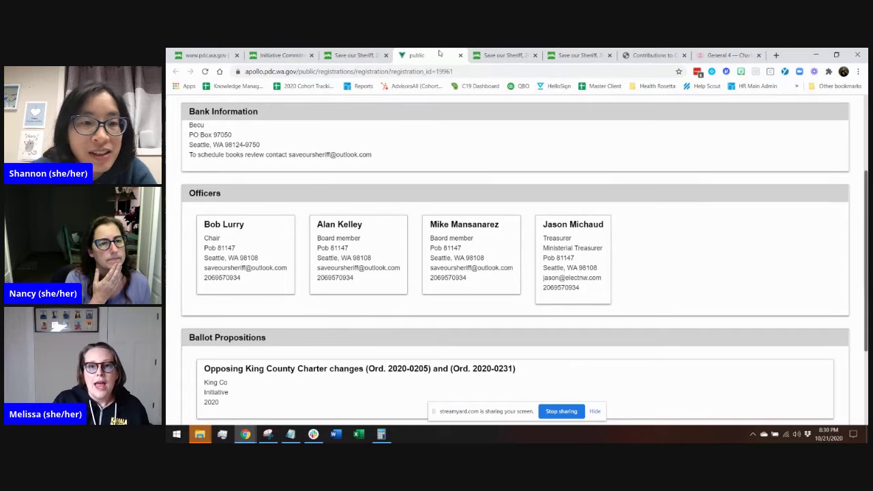
- Bring up the Save our Sheriff contributions page and highlight the cash contributions total
{"action": "left_click", "coordinate": [364, 57]}
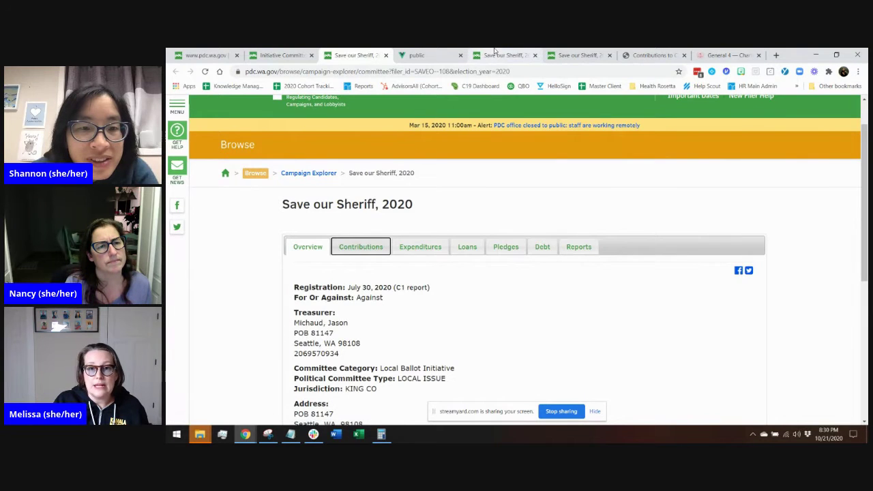
{"action": "left_click", "coordinate": [497, 54]}
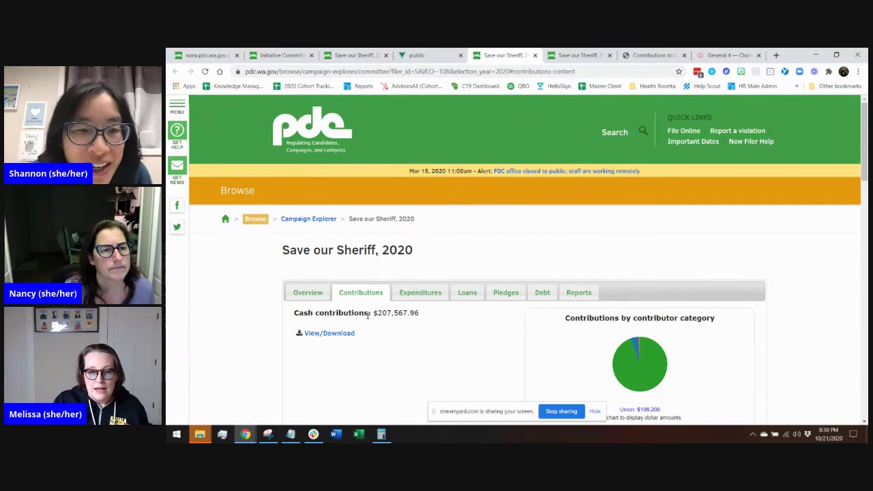
{"action": "left_click_drag", "start_coordinate": [377, 313], "coordinate": [420, 313]}
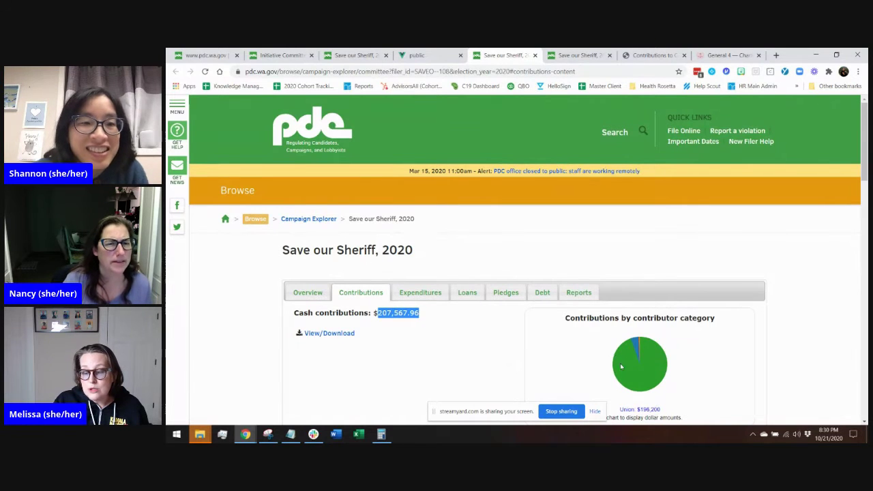
- Examine the top contributors list, highlighting the King County Police Officers Guild, the Everett police officers association and the Bellingham Police Guild
{"action": "scroll", "coordinate": [656, 357], "scroll_direction": "down", "scroll_amount": 1}
{"action": "scroll", "coordinate": [655, 358], "scroll_direction": "down", "scroll_amount": 3}
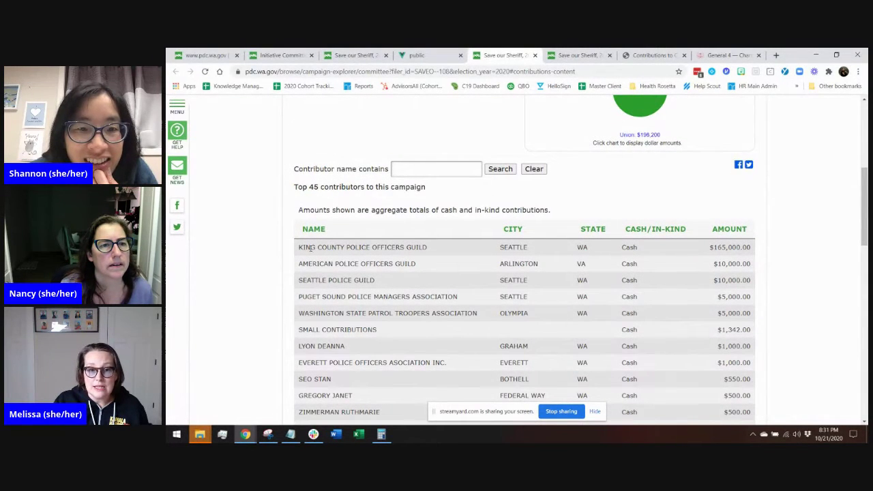
{"action": "left_click_drag", "start_coordinate": [300, 247], "coordinate": [429, 249]}
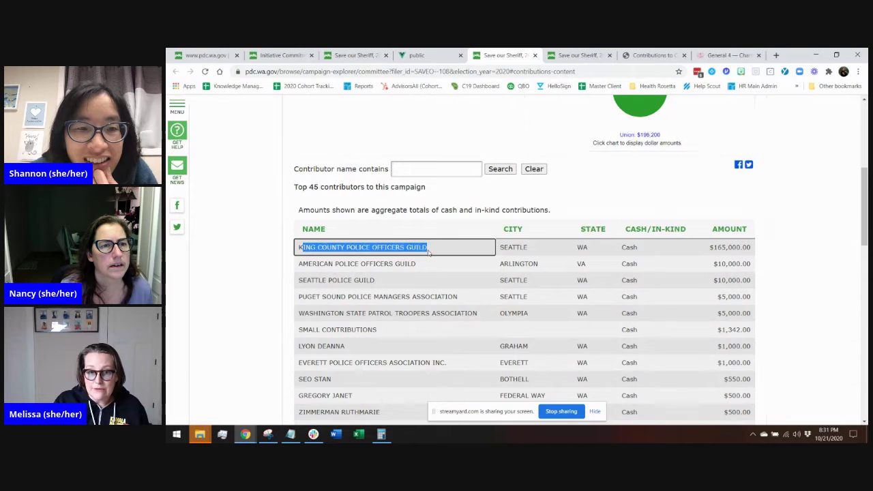
{"action": "left_click", "coordinate": [739, 263]}
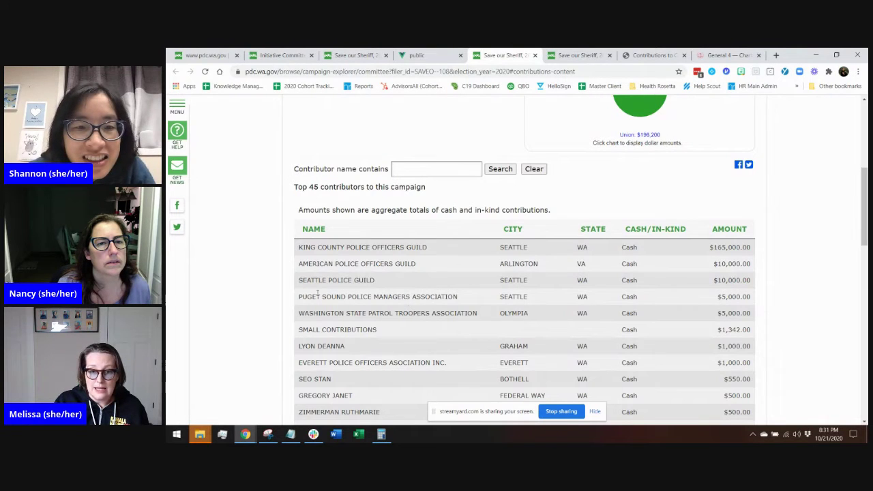
{"action": "scroll", "coordinate": [304, 327], "scroll_direction": "down", "scroll_amount": 1}
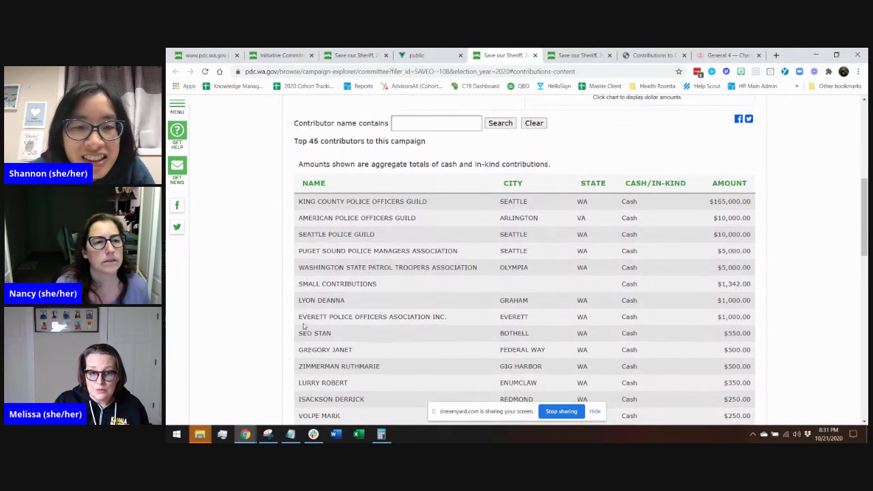
{"action": "left_click_drag", "start_coordinate": [299, 316], "coordinate": [334, 317]}
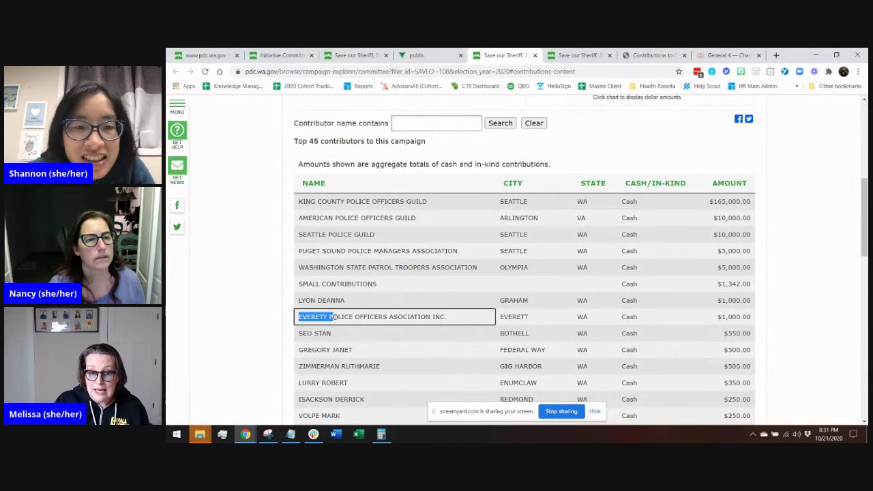
{"action": "scroll", "coordinate": [330, 331], "scroll_direction": "down", "scroll_amount": 4}
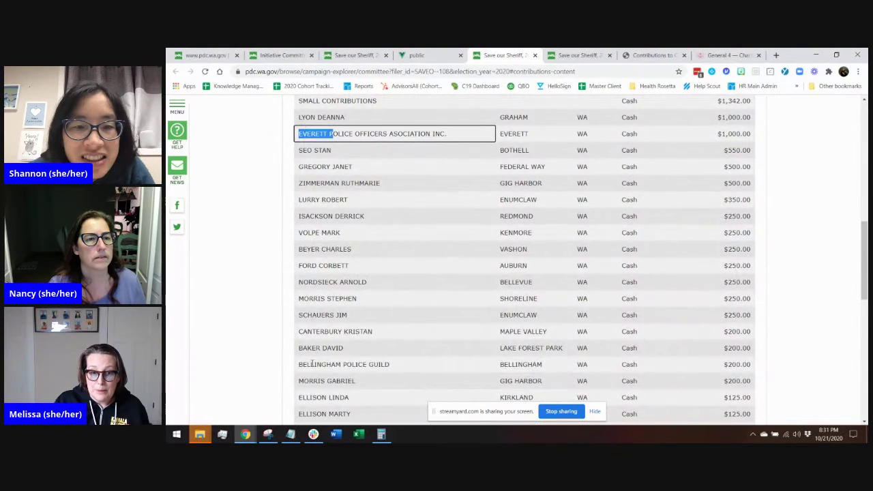
{"action": "left_click_drag", "start_coordinate": [300, 367], "coordinate": [416, 369]}
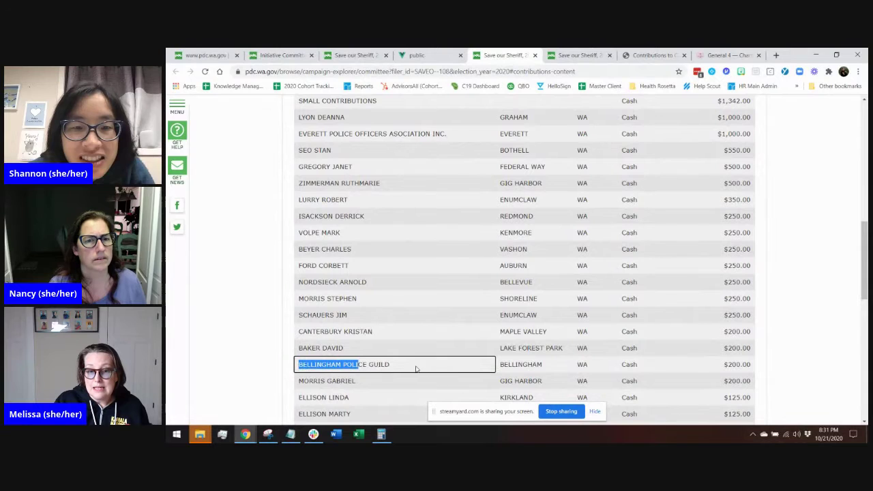
{"action": "scroll", "coordinate": [416, 369], "scroll_direction": "up", "scroll_amount": 4}
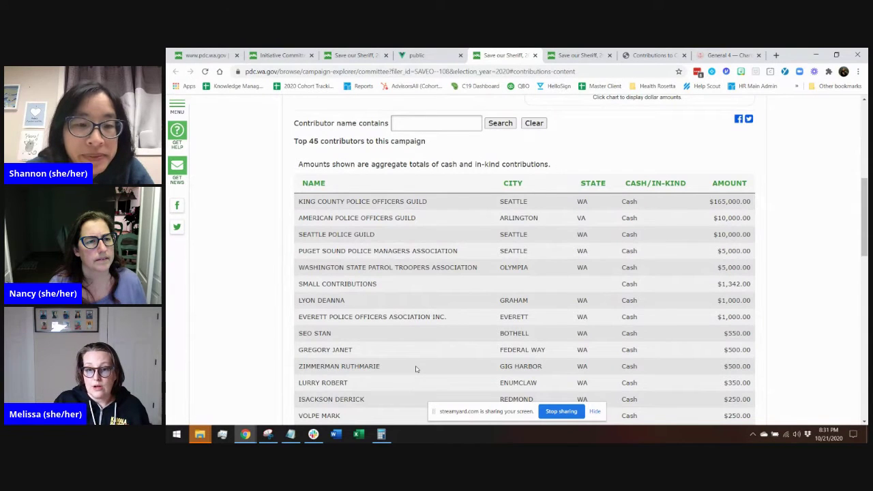
{"action": "scroll", "coordinate": [415, 369], "scroll_direction": "up", "scroll_amount": 1}
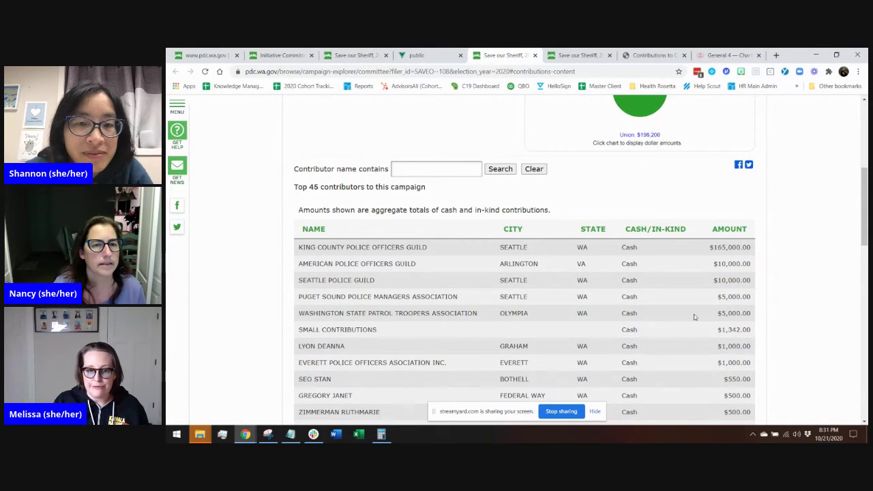
{"action": "scroll", "coordinate": [692, 318], "scroll_direction": "down", "scroll_amount": 3}
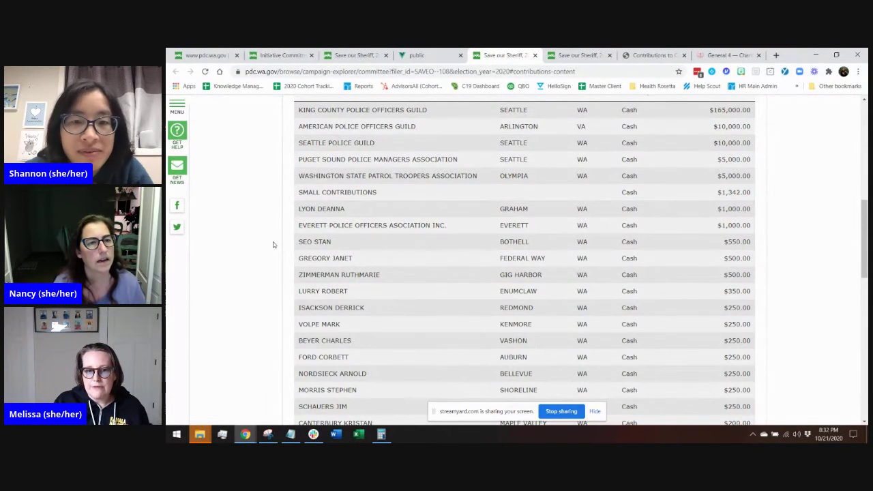
{"action": "scroll", "coordinate": [273, 244], "scroll_direction": "up", "scroll_amount": 2}
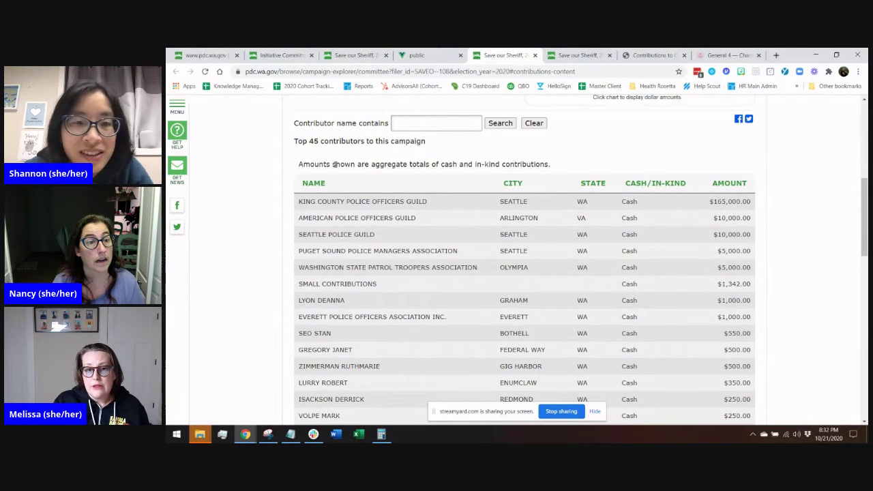
{"action": "scroll", "coordinate": [346, 162], "scroll_direction": "up", "scroll_amount": 4}
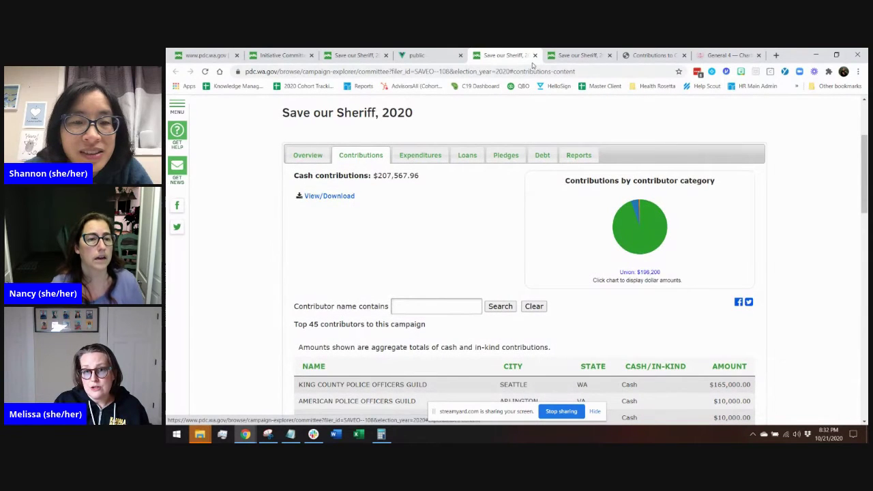
- Examine the Save our Sheriff expenditures, highlighting the descriptions for Comcast cable ads, streaming TV, TV ad production and yard signs
{"action": "left_click", "coordinate": [564, 57]}
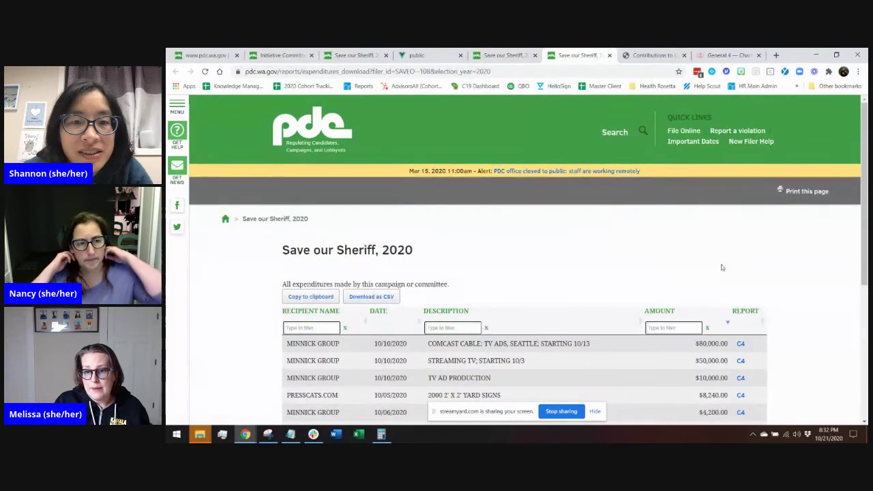
{"action": "scroll", "coordinate": [789, 270], "scroll_direction": "down", "scroll_amount": 3}
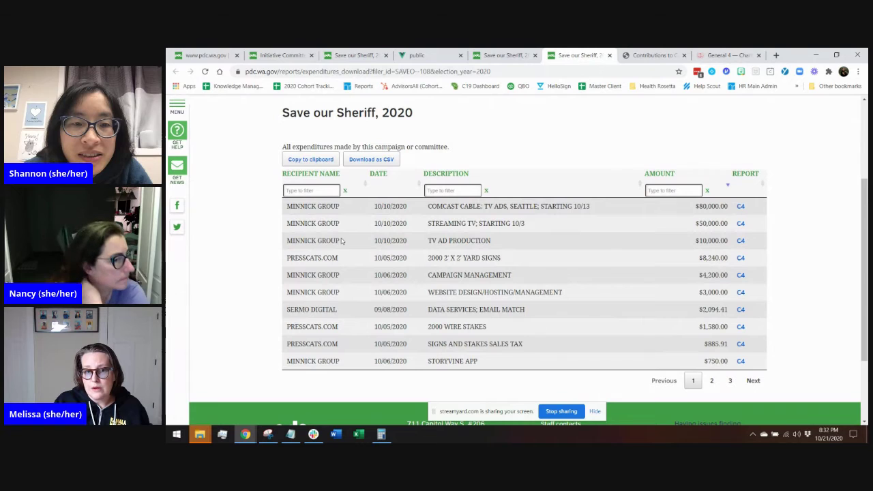
{"action": "left_click_drag", "start_coordinate": [429, 204], "coordinate": [464, 206]}
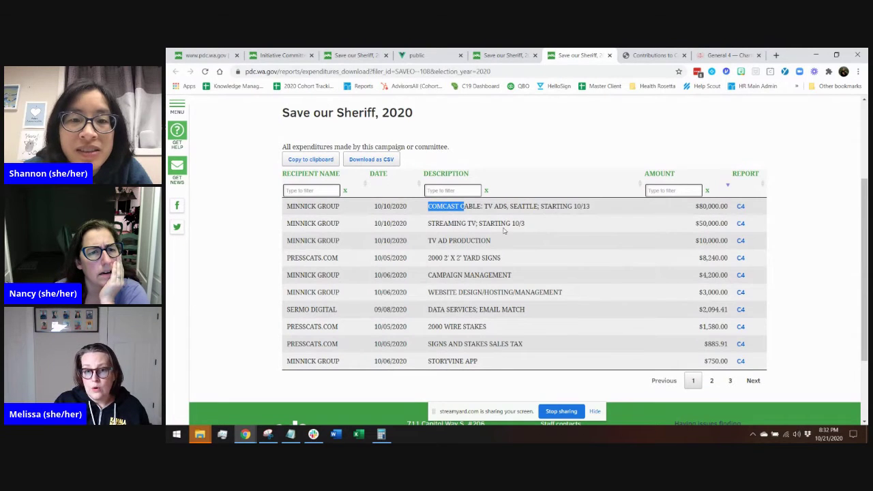
{"action": "left_click_drag", "start_coordinate": [429, 223], "coordinate": [525, 223]}
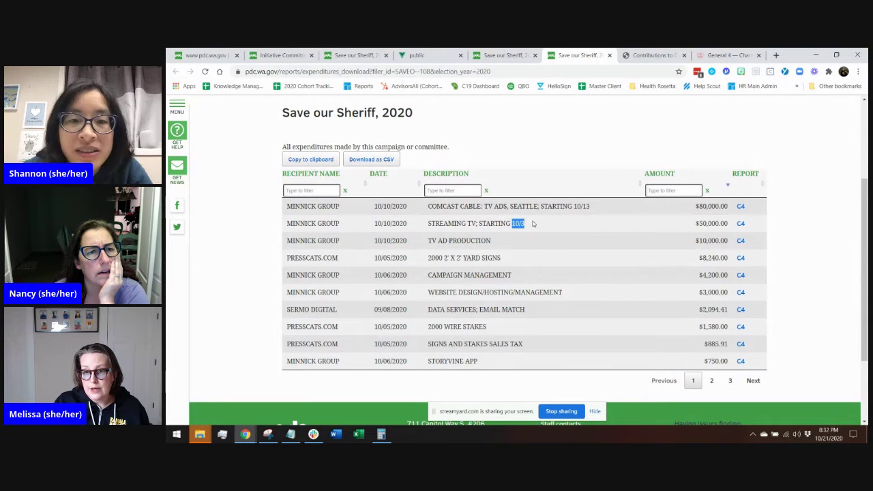
{"action": "left_click_drag", "start_coordinate": [428, 241], "coordinate": [495, 245]}
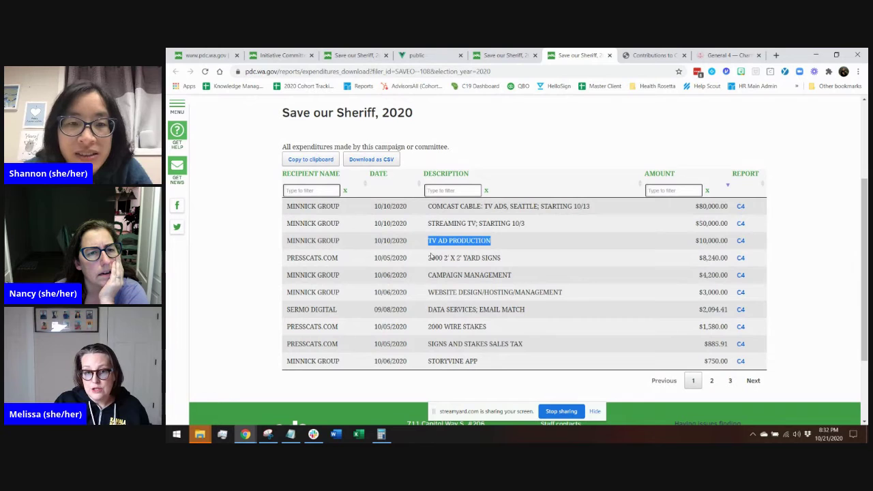
{"action": "left_click_drag", "start_coordinate": [429, 257], "coordinate": [508, 261]}
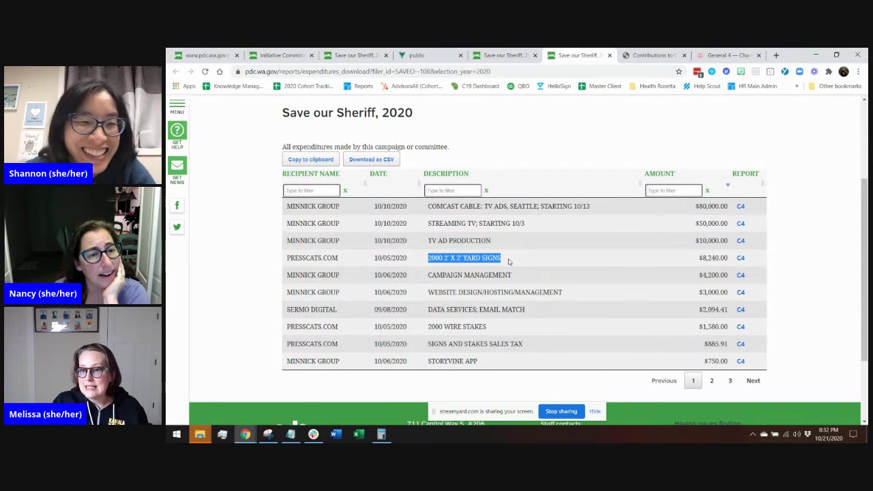
{"action": "left_click_drag", "start_coordinate": [428, 205], "coordinate": [483, 206]}
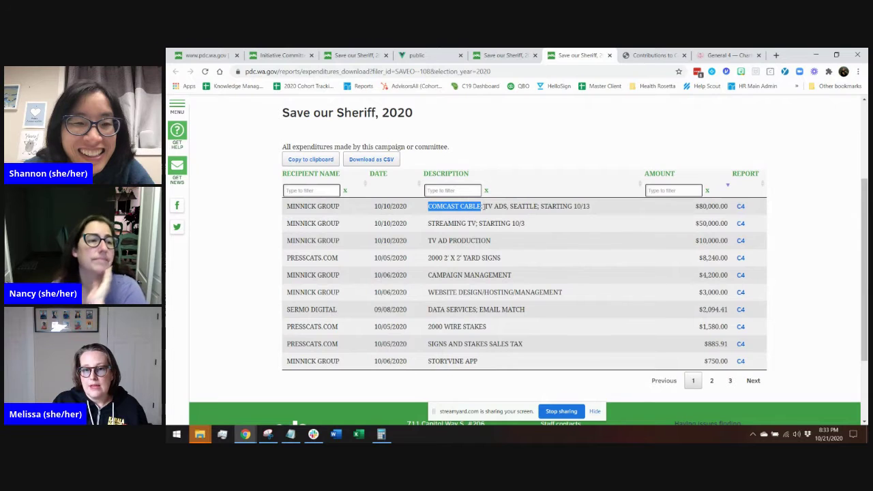
{"action": "left_click_drag", "start_coordinate": [499, 226], "coordinate": [525, 230]}
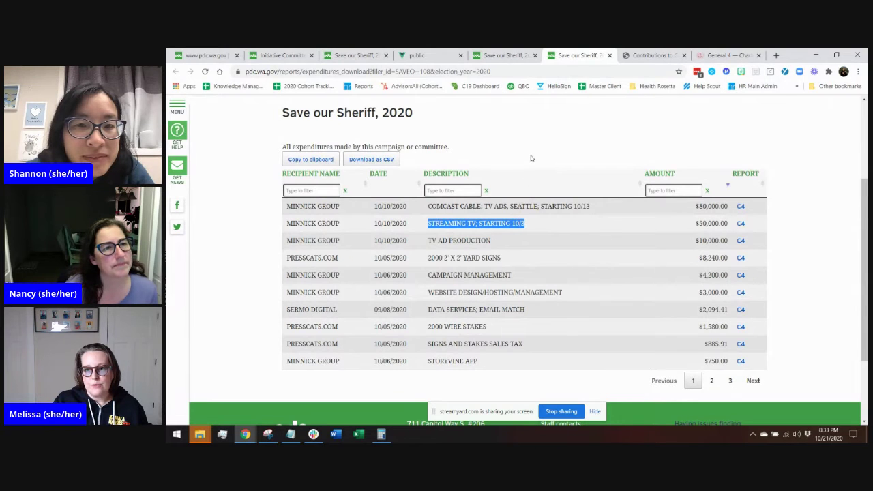
- Switch to the Data.WA.gov dataset of contributions to candidates and political committees and inspect its filer and contributor columns
{"action": "left_click", "coordinate": [201, 56]}
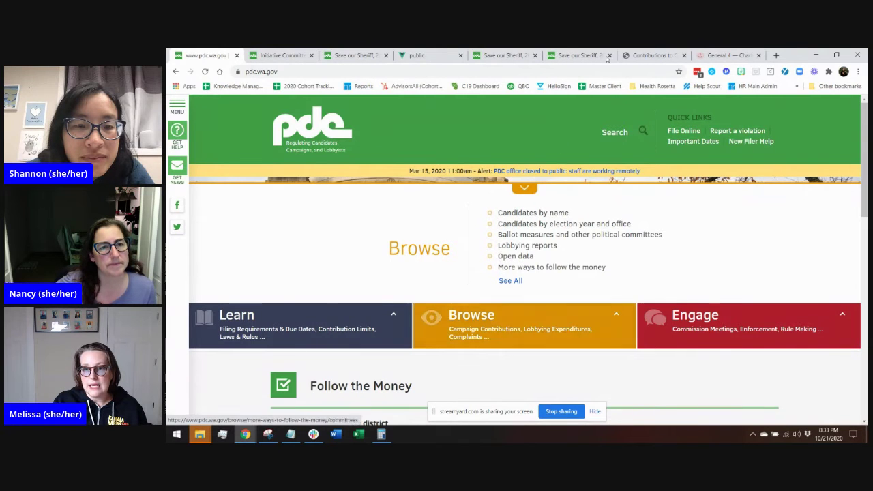
{"action": "left_click", "coordinate": [640, 55]}
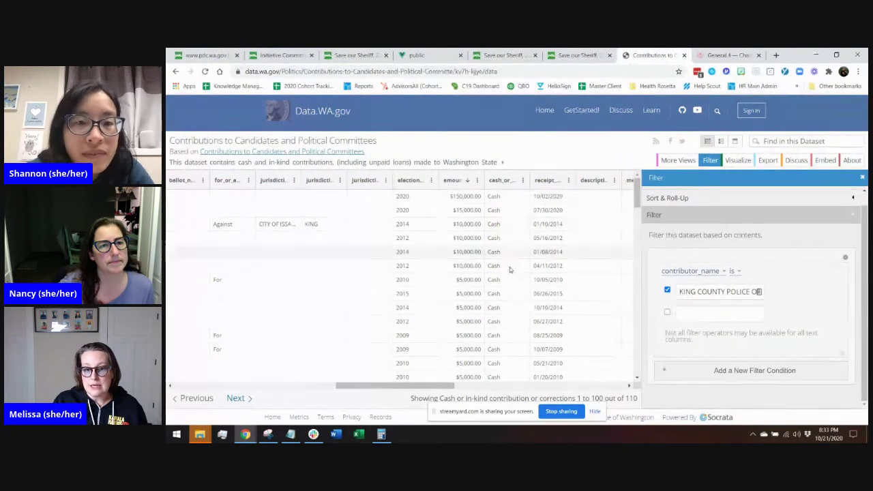
{"action": "left_click_drag", "start_coordinate": [394, 389], "coordinate": [212, 377]}
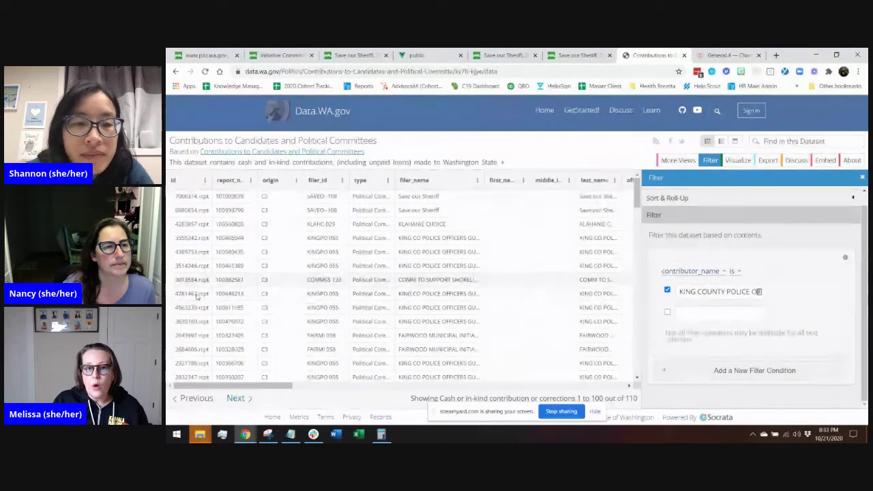
{"action": "left_click_drag", "start_coordinate": [200, 386], "coordinate": [433, 379]}
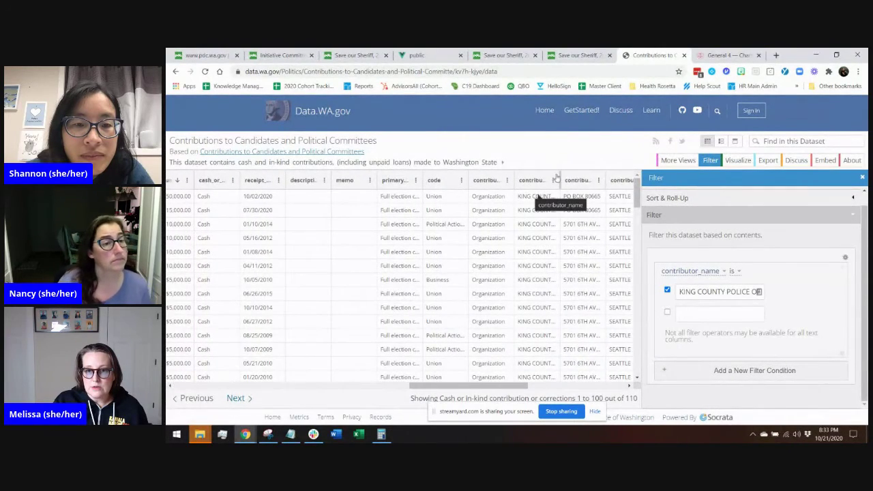
- Widen the contributor_name column to check the King County Police Officers Guild filter, and examine the matching contribution amounts and election years
{"action": "left_click_drag", "start_coordinate": [560, 180], "coordinate": [611, 180]}
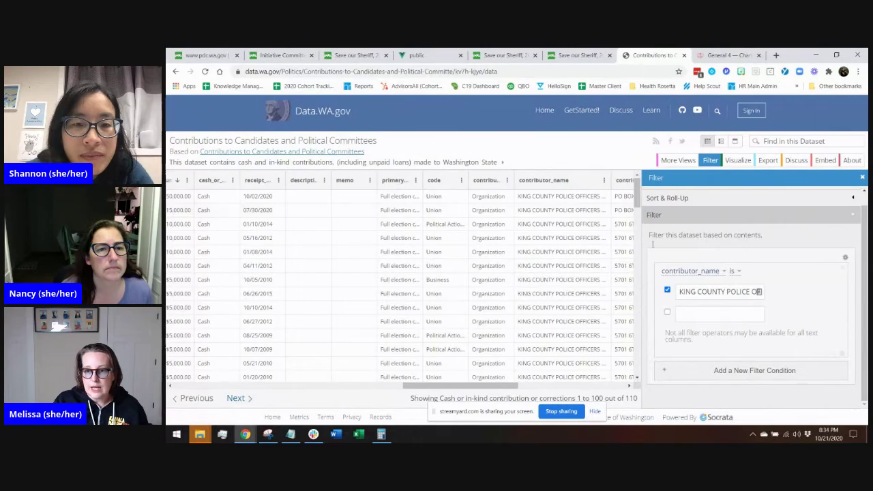
{"action": "left_click", "coordinate": [693, 293]}
{"action": "left_click_drag", "start_coordinate": [692, 293], "coordinate": [785, 298]}
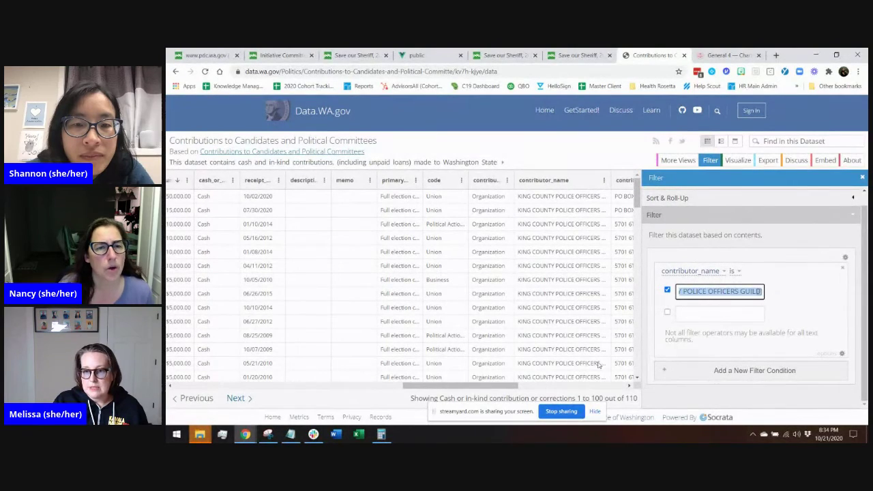
{"action": "left_click_drag", "start_coordinate": [453, 387], "coordinate": [335, 392]}
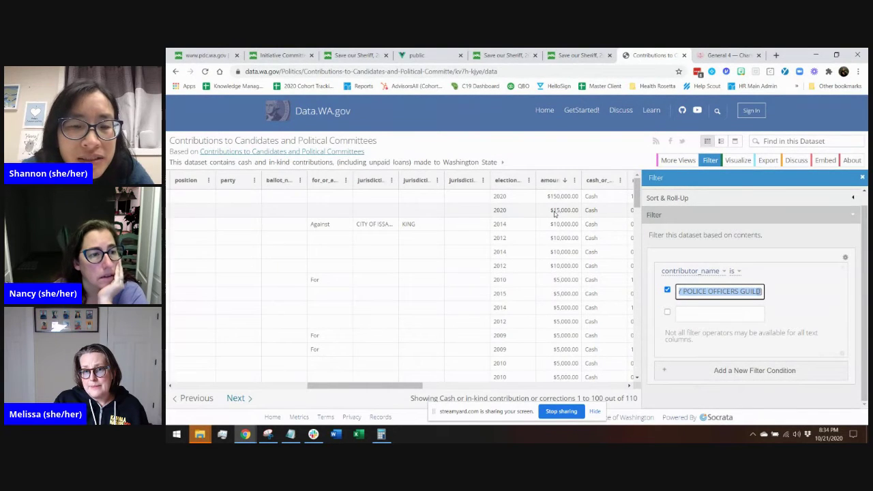
{"action": "left_click", "coordinate": [566, 150]}
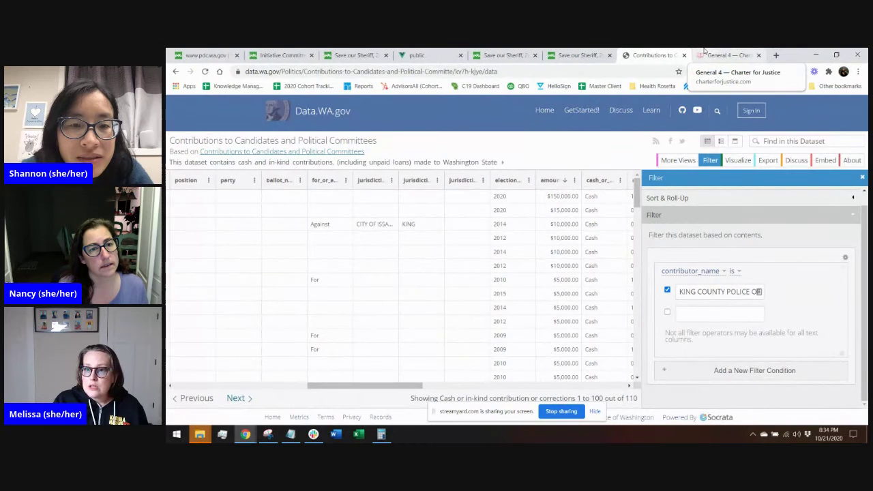
- Switch to the Charter for Justice overview page to review the charter explanation and amendment endorsements, and end the screen share
{"action": "left_click", "coordinate": [724, 55]}
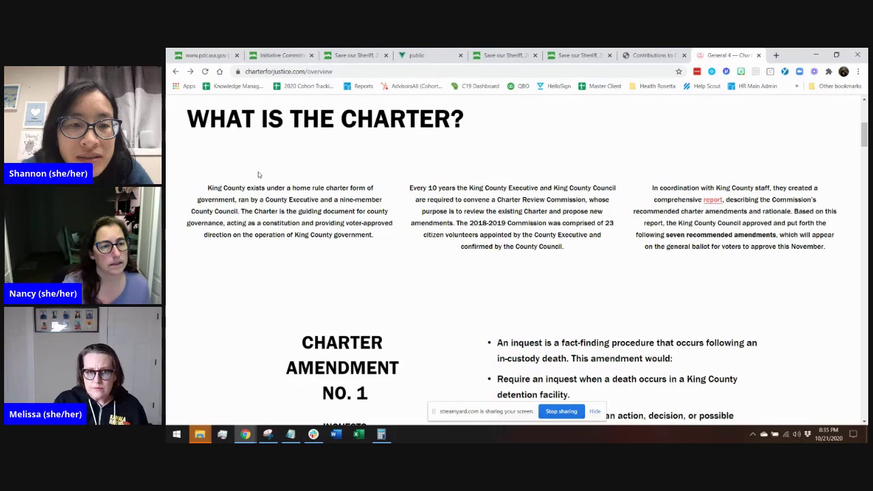
{"action": "scroll", "coordinate": [278, 187], "scroll_direction": "down", "scroll_amount": 3}
{"action": "scroll", "coordinate": [278, 187], "scroll_direction": "down", "scroll_amount": 3}
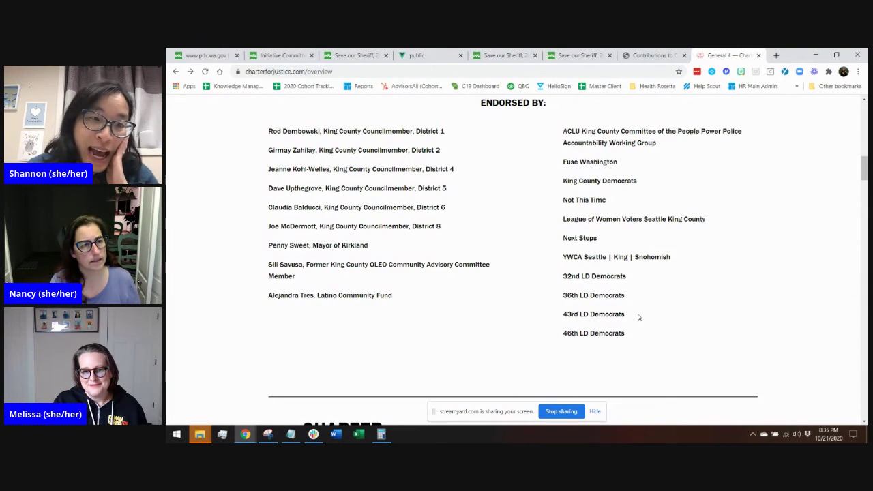
{"action": "left_click", "coordinate": [565, 411]}
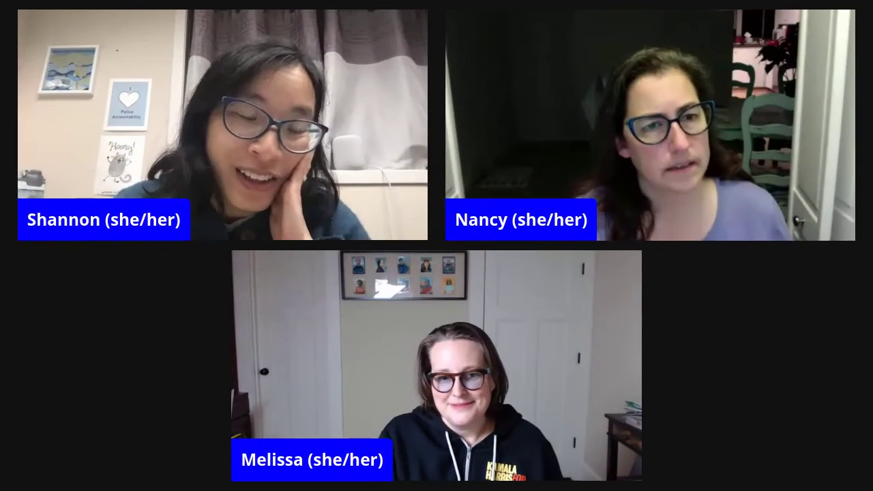